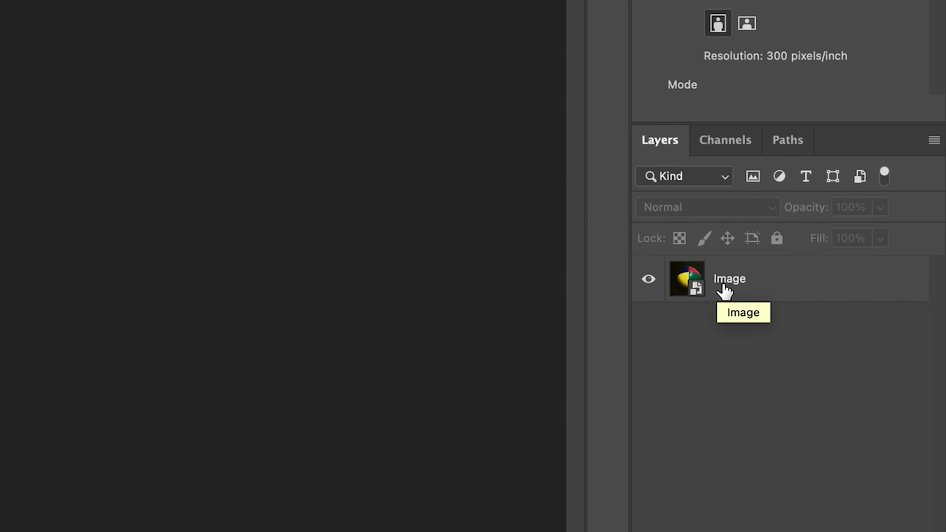
Convert the Image layer with the juggling-ball photo into a smart object.
click(761, 285)
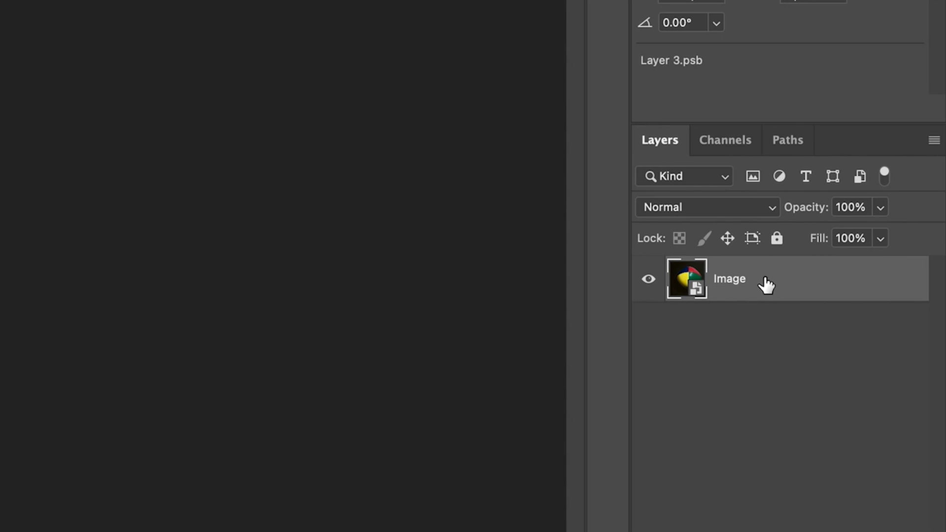
right_click(766, 285)
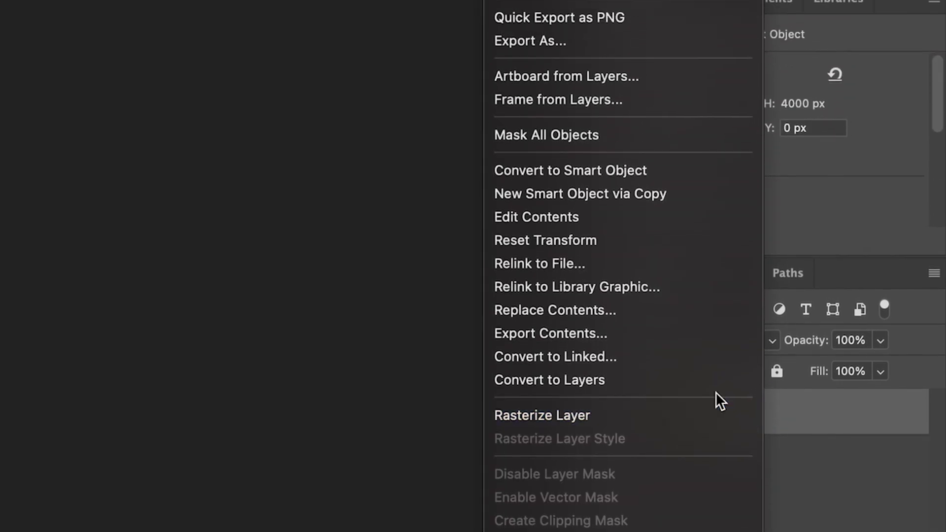
click(587, 171)
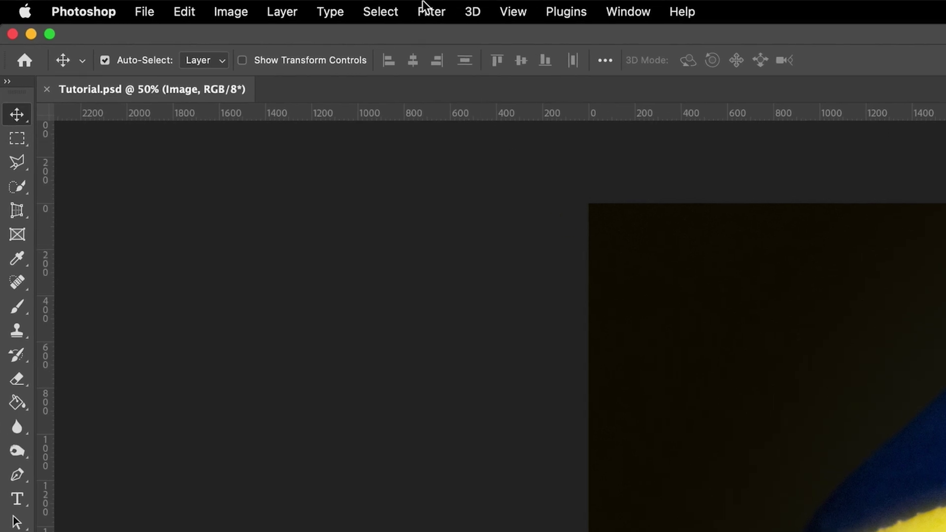
Open the Gaussian Blur dialog from the Filter > Blur menu.
click(431, 12)
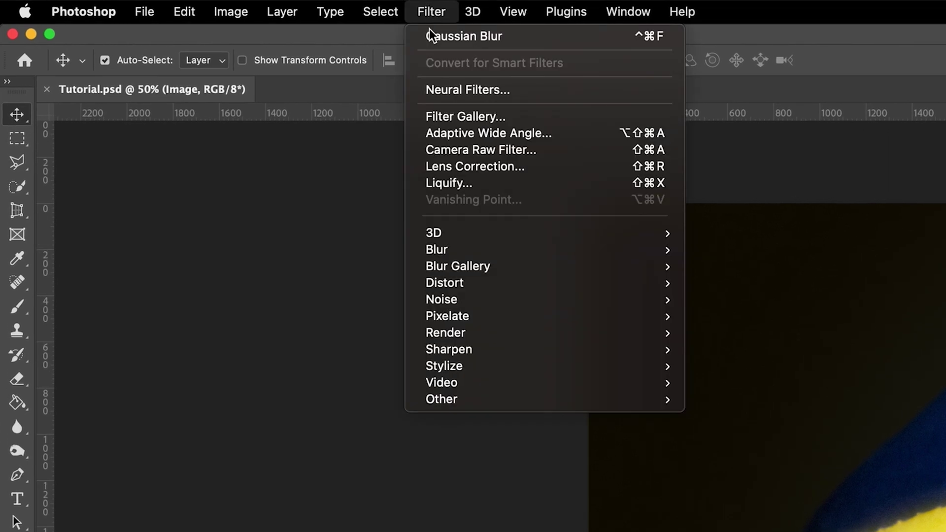
mouse_move(463, 250)
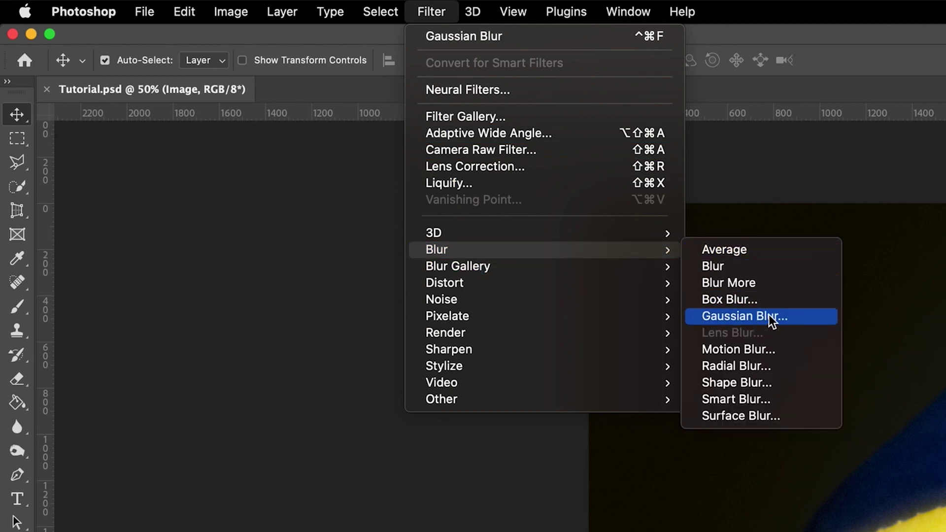
click(752, 316)
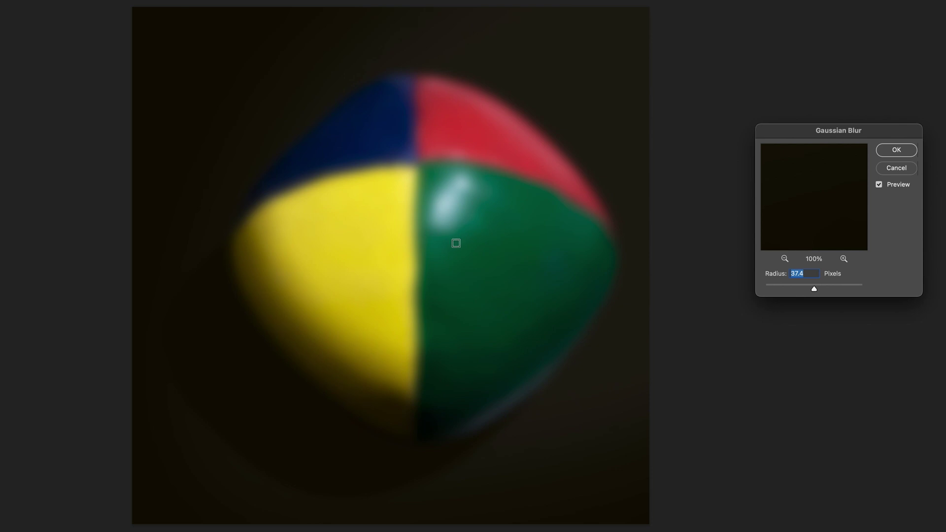
Set the Gaussian Blur radius to 56.0 pixels and preview it at the ball's colour junction.
drag(847, 131, 750, 157)
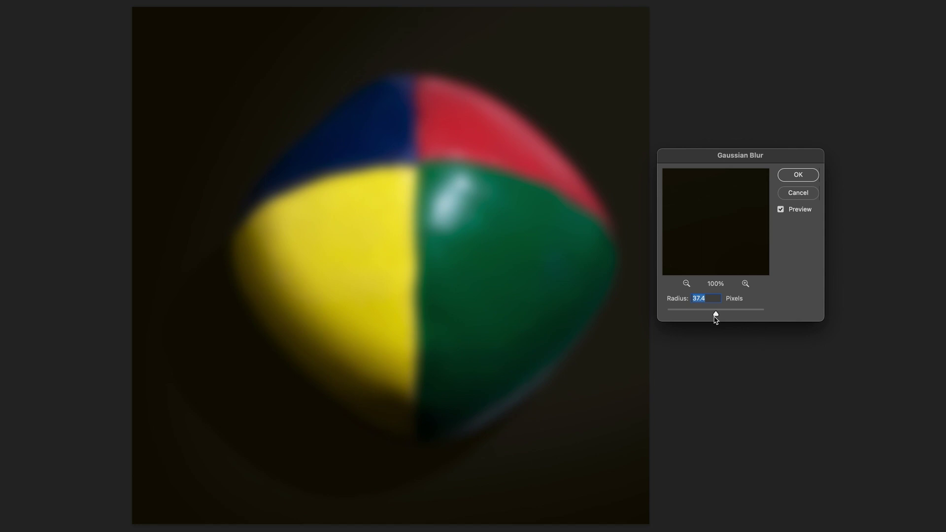
drag(716, 315, 654, 313)
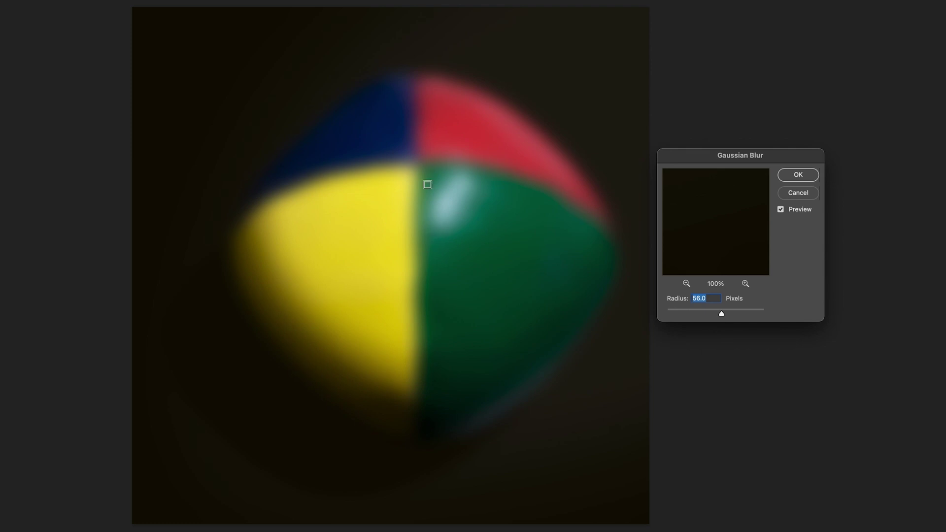
click(415, 165)
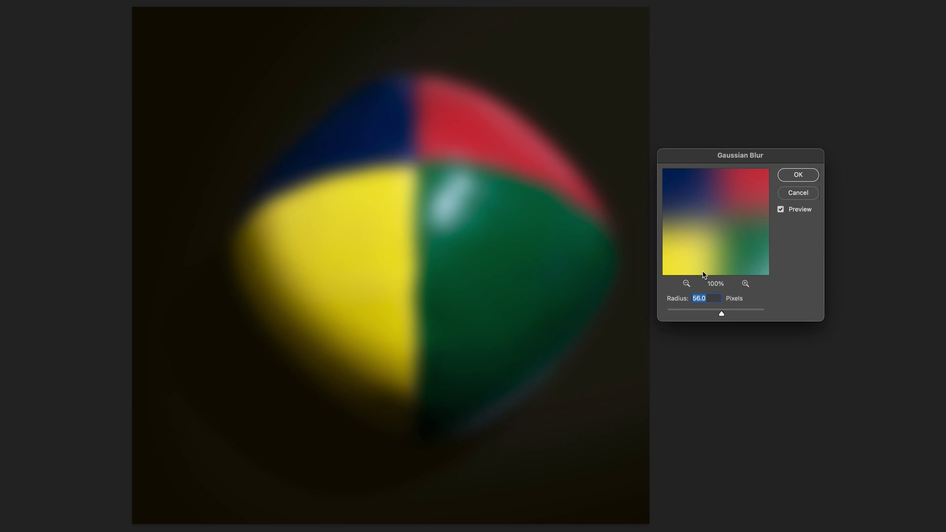
Compare the blur preview with the original, panning and zooming the preview out and back in.
click(717, 218)
mouse_move(718, 218)
mouse_down()
mouse_move(710, 209)
mouse_move(722, 215)
mouse_up()
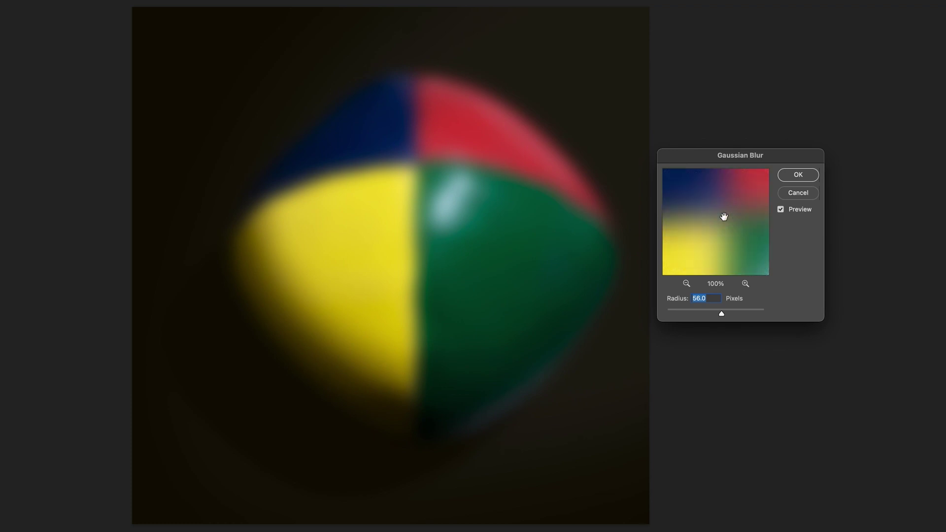
click(686, 284)
click(686, 284)
click(686, 283)
click(686, 283)
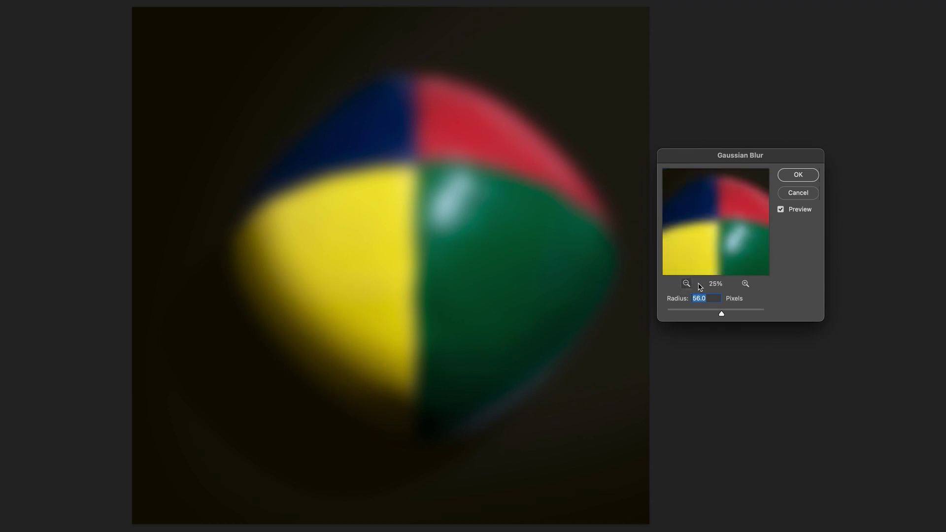
click(746, 285)
click(746, 284)
click(745, 284)
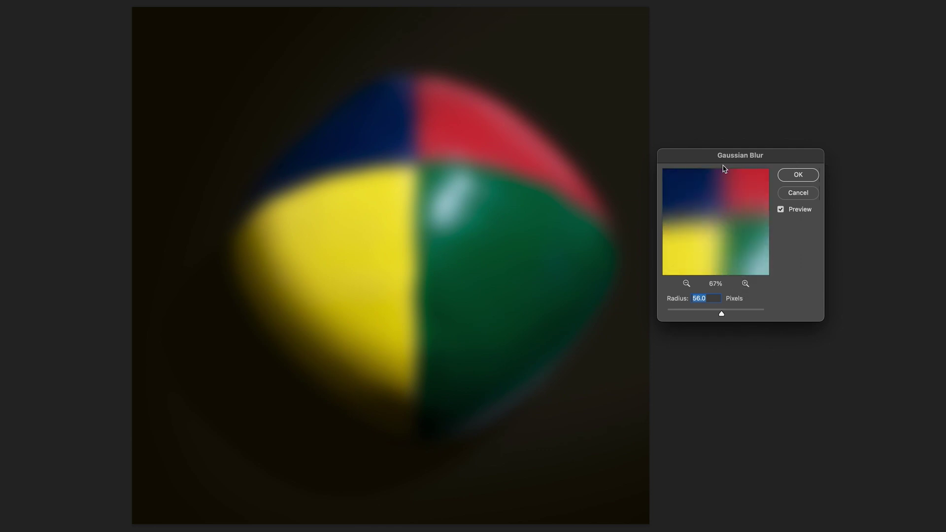
click(798, 175)
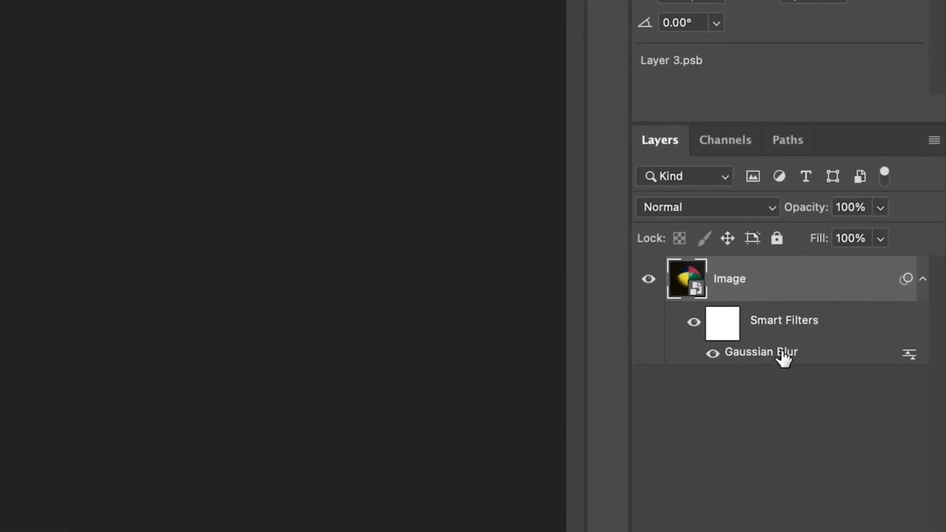
Reopen the Gaussian Blur smart filter and re-apply it with the radius lowered to 33.1 pixels.
double_click(751, 354)
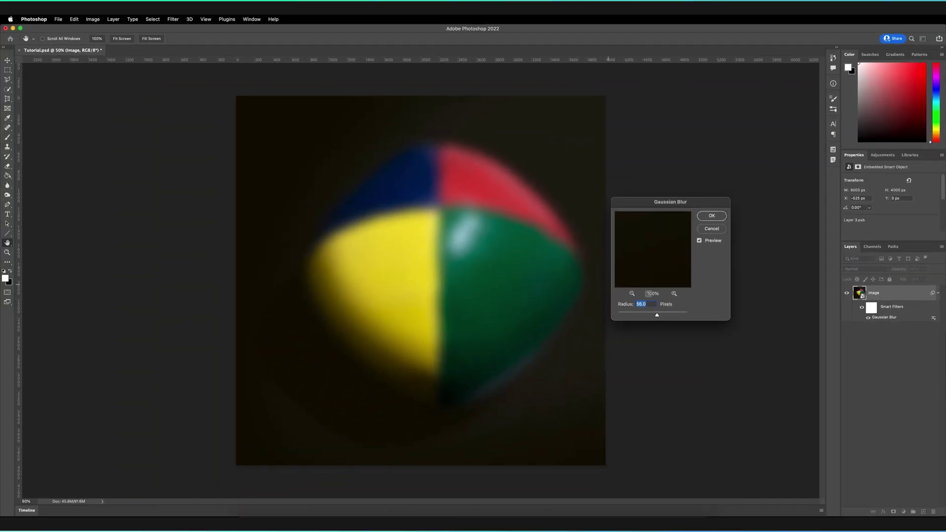
drag(624, 317, 656, 315)
click(716, 220)
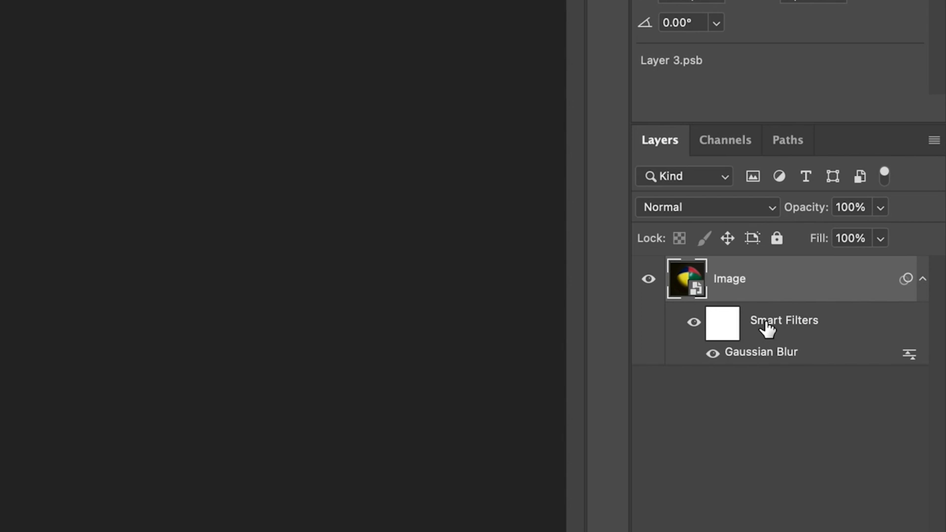
Invert the smart filter mask to black with Cmd+I, hiding the blur.
click(720, 326)
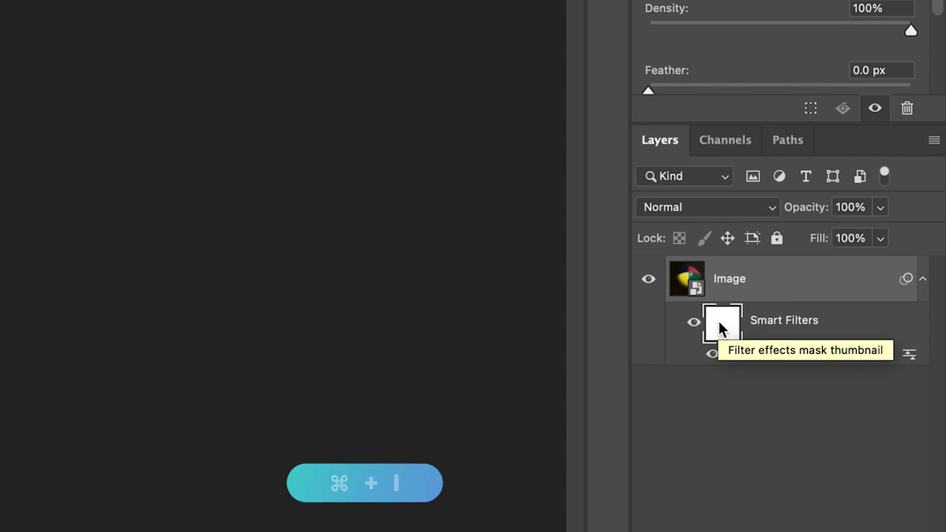
key(super+i)
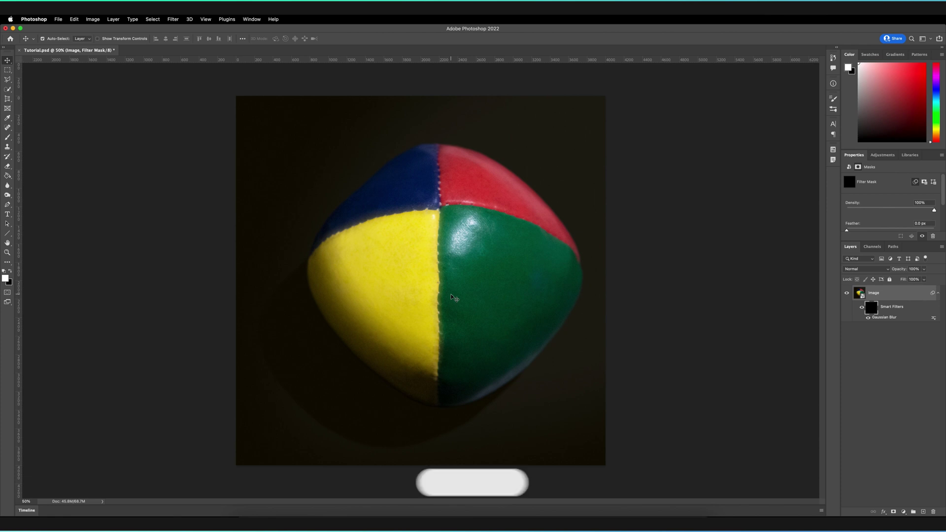
Paint white on the filter mask across the ball's centre and yellow/green seam to restore the blur.
key(b)
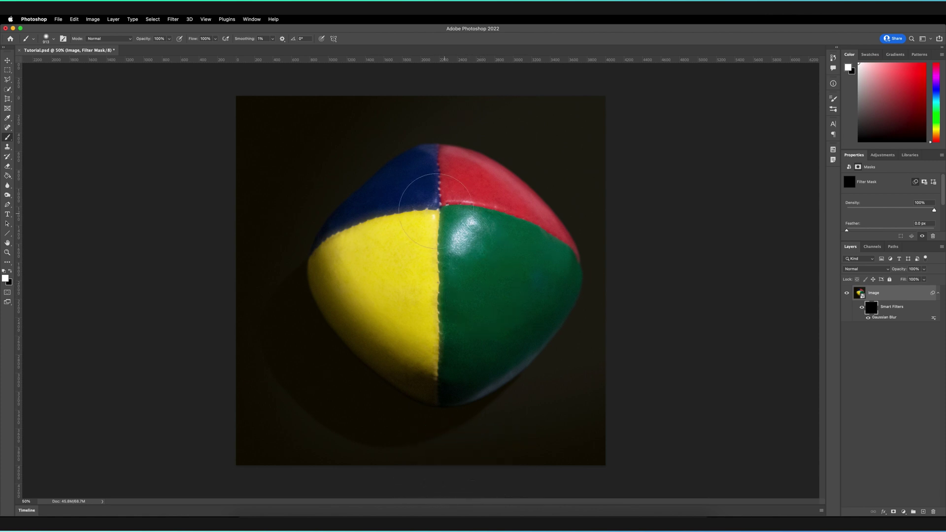
click(443, 226)
mouse_move(444, 226)
mouse_down()
mouse_move(439, 269)
mouse_move(453, 293)
mouse_move(421, 326)
mouse_move(430, 346)
mouse_move(463, 351)
mouse_move(525, 313)
mouse_move(543, 271)
mouse_move(523, 235)
mouse_move(439, 179)
mouse_move(369, 216)
mouse_move(353, 288)
mouse_move(418, 323)
mouse_move(556, 230)
mouse_move(492, 249)
mouse_up()
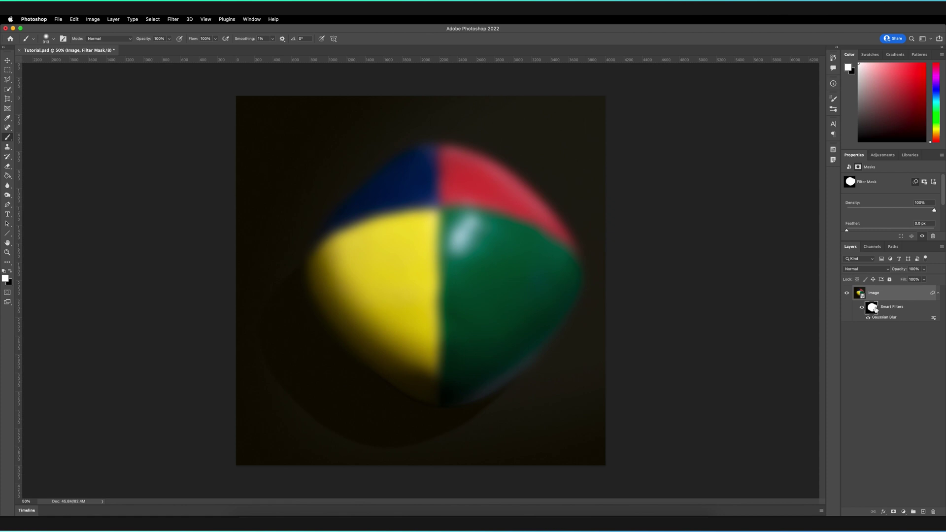
click(861, 294)
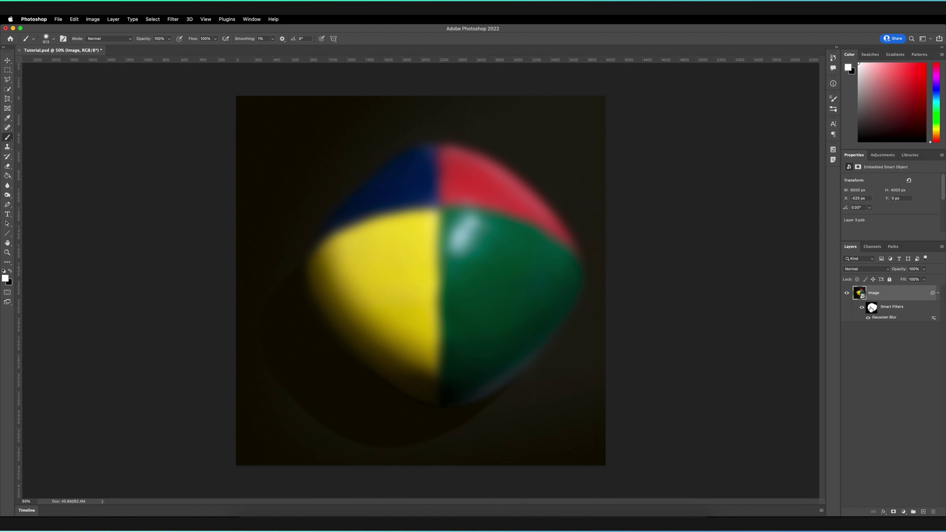
On the filter mask, paint blur onto the lower left, then paint black to sharpen the centre seams.
click(872, 308)
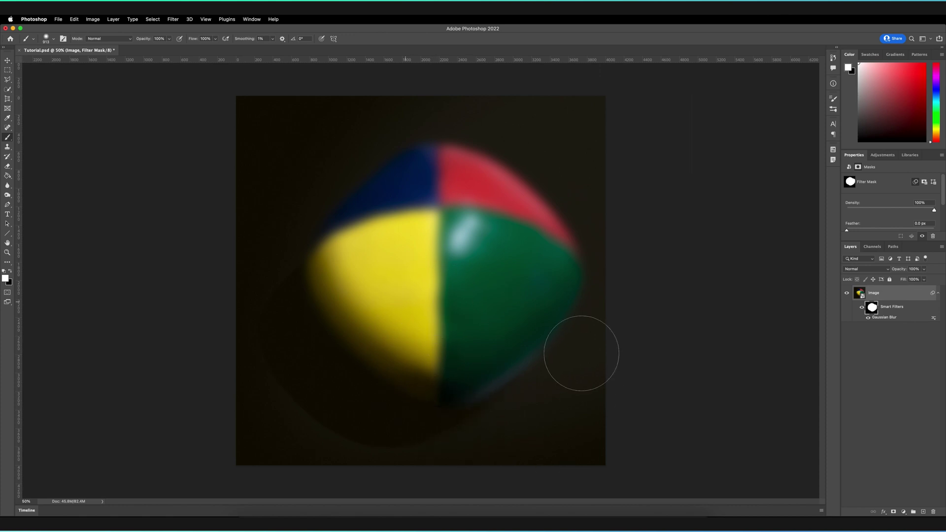
mouse_move(271, 309)
mouse_down()
mouse_move(284, 275)
mouse_move(381, 388)
mouse_up()
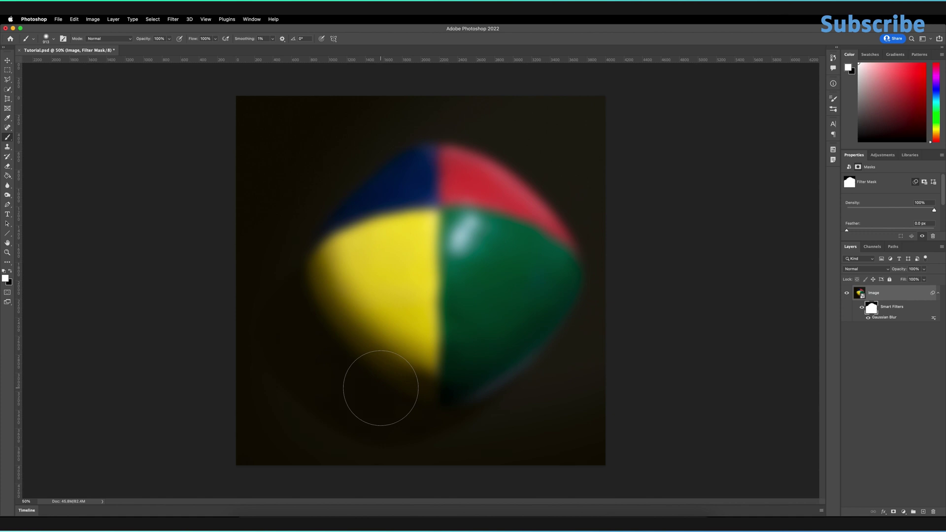
click(11, 272)
mouse_move(512, 246)
mouse_down()
mouse_move(482, 274)
mouse_move(439, 219)
mouse_move(441, 288)
mouse_move(464, 337)
mouse_move(485, 345)
mouse_up()
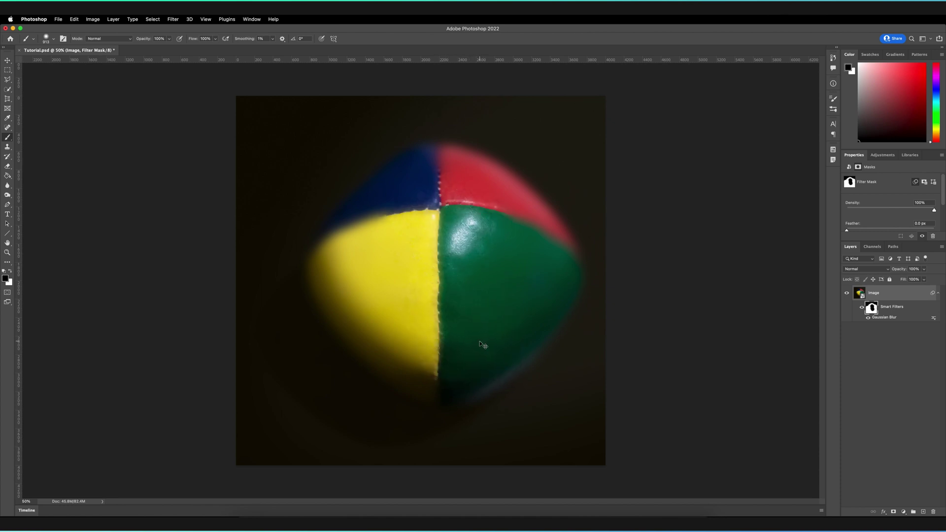
Fill the mask white then black, switch to white, and shrink the brush to 501 pixels.
key(super+BackSpace)
key(alt+BackSpace)
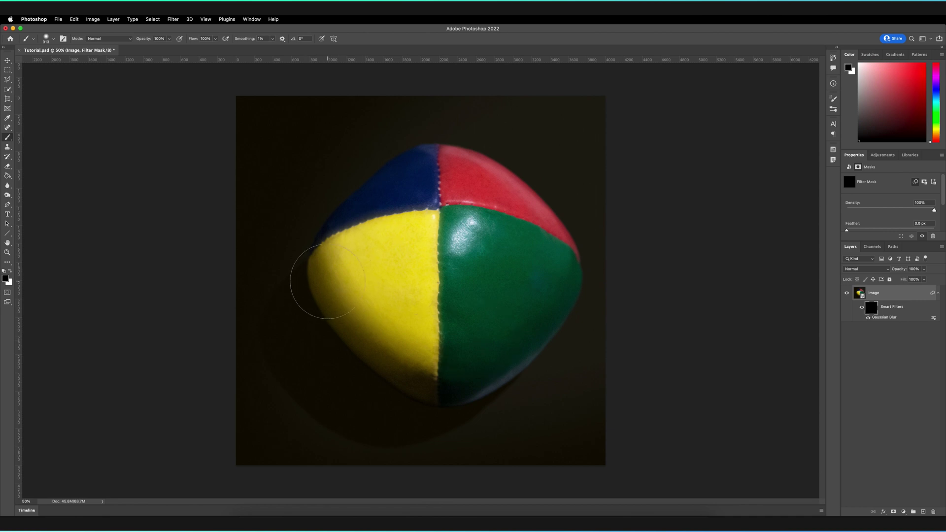
key(x)
mouse_move(427, 227)
mouse_down()
mouse_move(390, 227)
mouse_move(428, 228)
mouse_move(421, 390)
mouse_move(342, 320)
mouse_move(317, 272)
mouse_move(413, 224)
mouse_move(359, 267)
mouse_move(395, 273)
mouse_move(363, 311)
mouse_move(368, 294)
mouse_move(389, 310)
mouse_up()
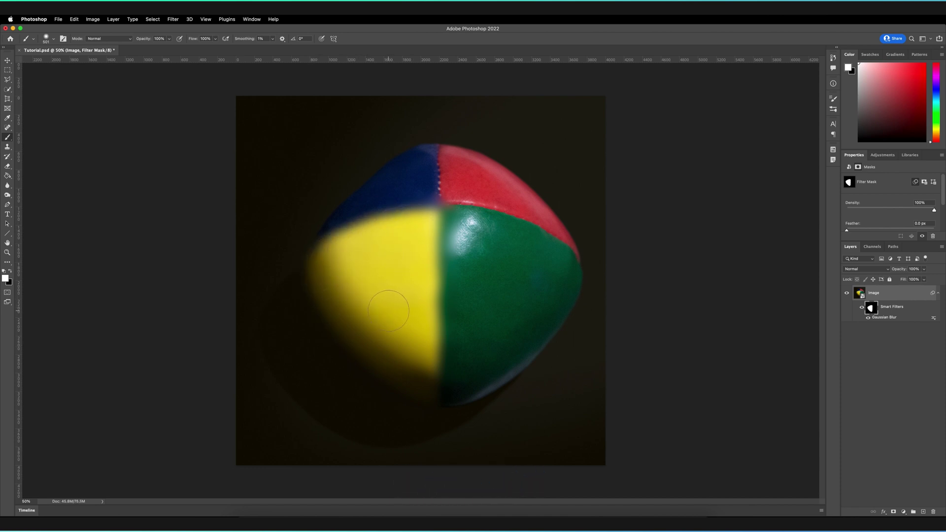